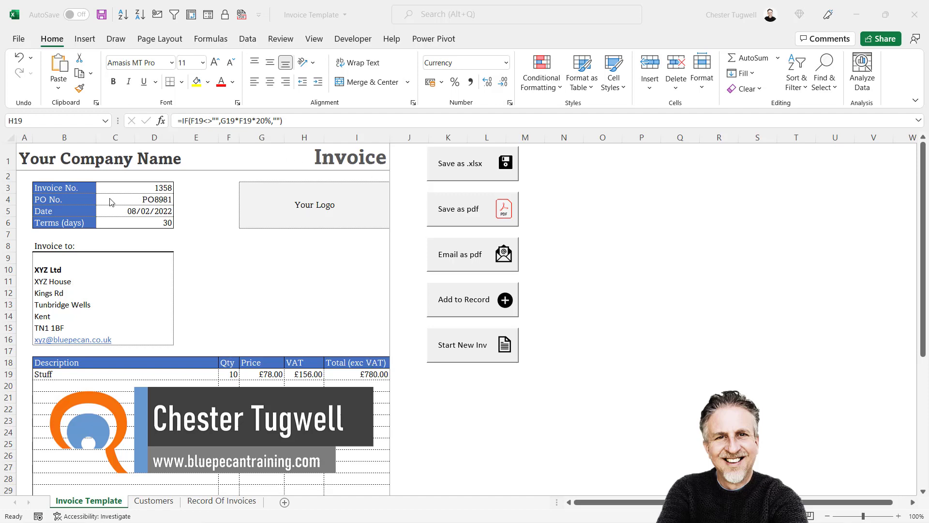
Step: Leave the invoice form and bring up the sheet listing invoices 1357 and 1358
scroll(267, 355, "down", 7)
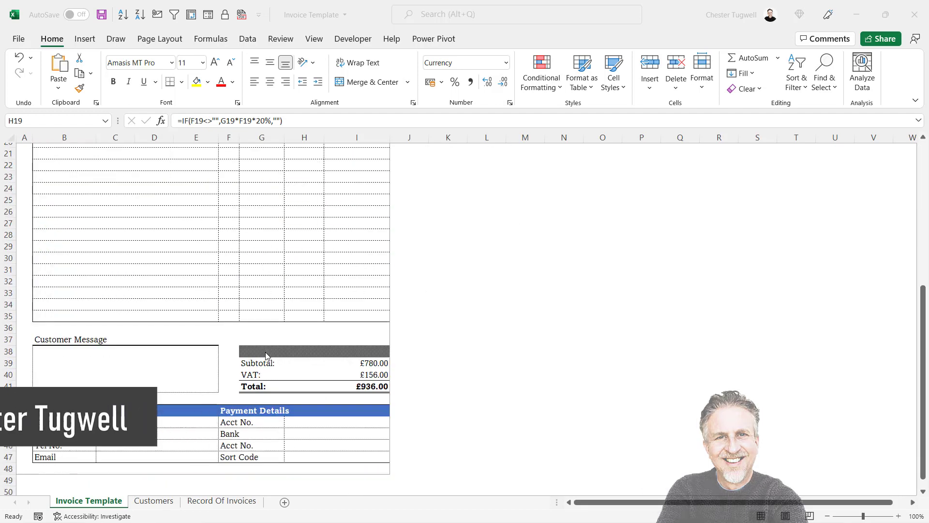
left_click(154, 500)
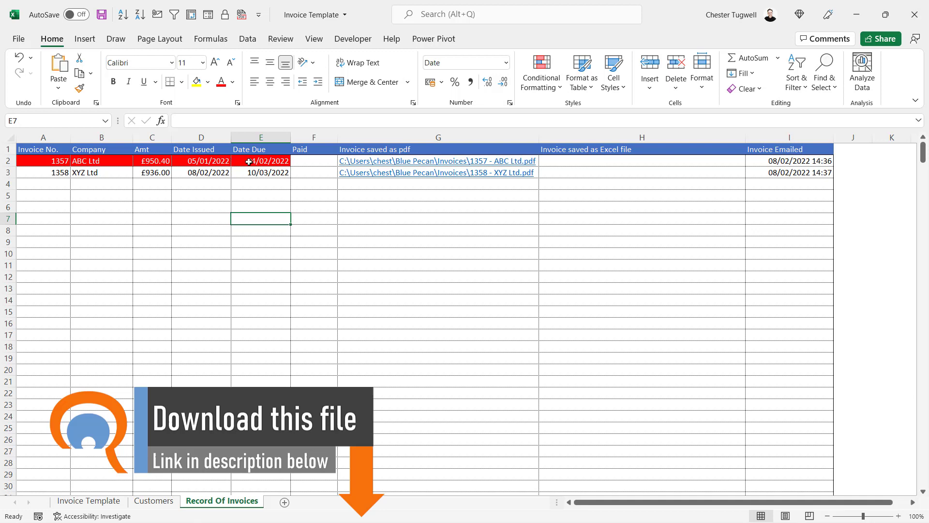
Step: Set invoice 1357's Paid cell F2 to Yes and view its saved PDF
left_click(317, 165)
left_click(343, 161)
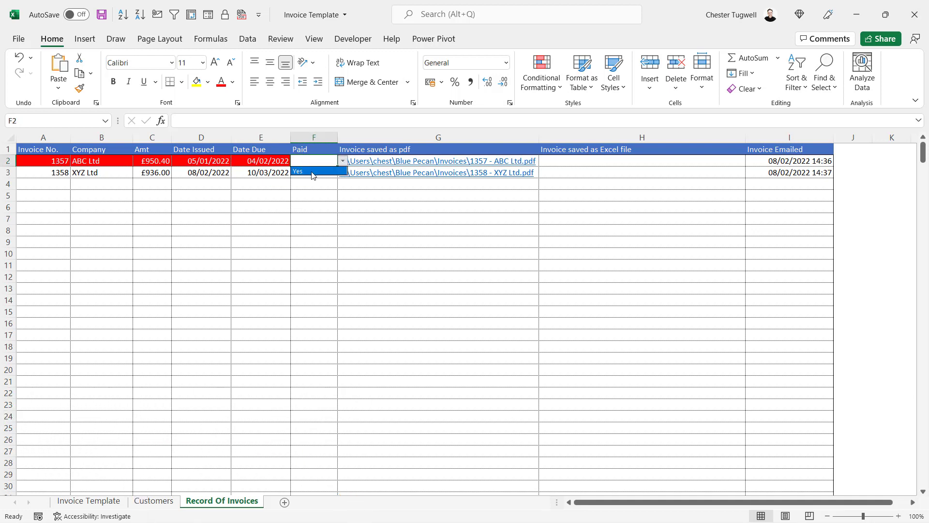
left_click(312, 172)
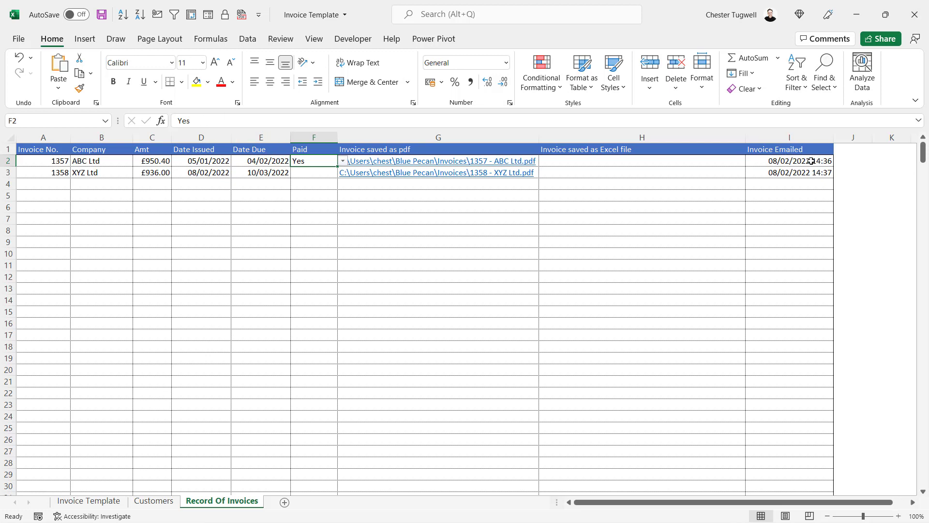
left_click(444, 165)
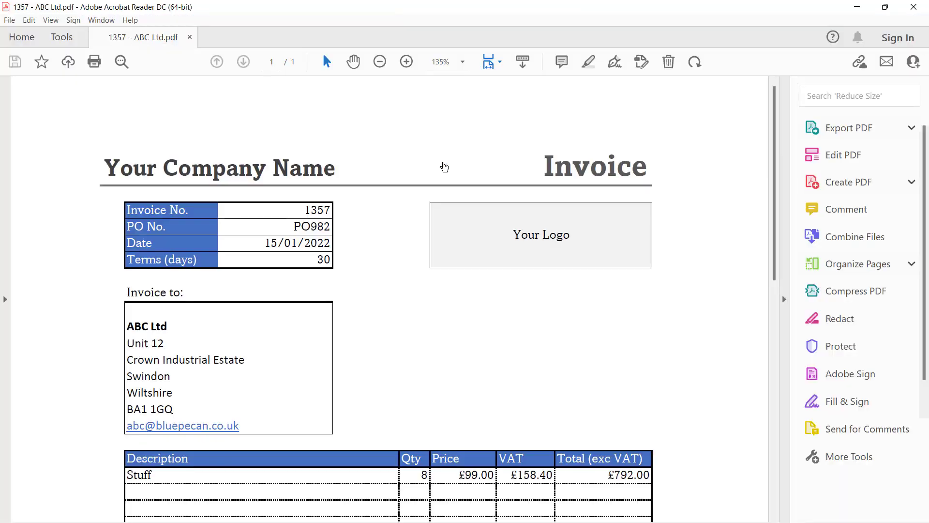
left_click(912, 8)
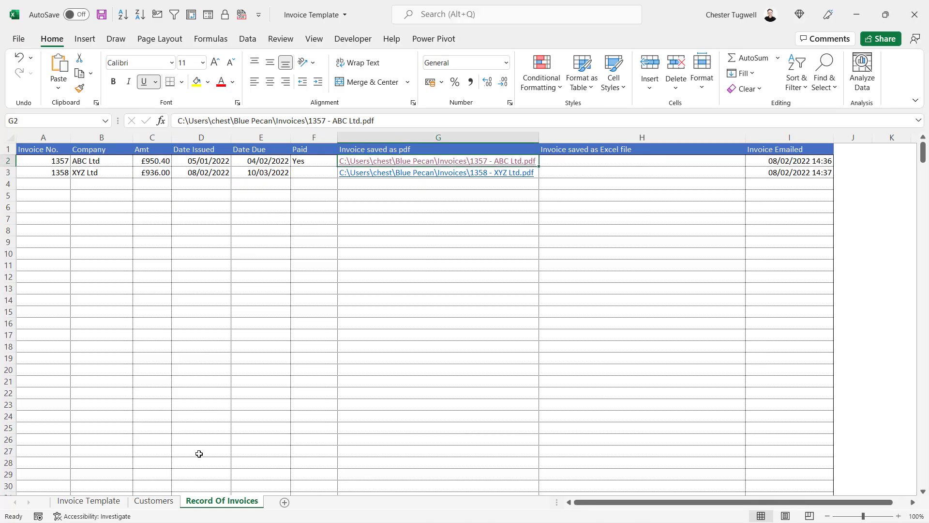
Step: Switch back to the Invoice Template showing invoice 1358, £780.00 plus £156.00 VAT
key("ctrl+Page_Up")
key("ctrl+Page_Up")
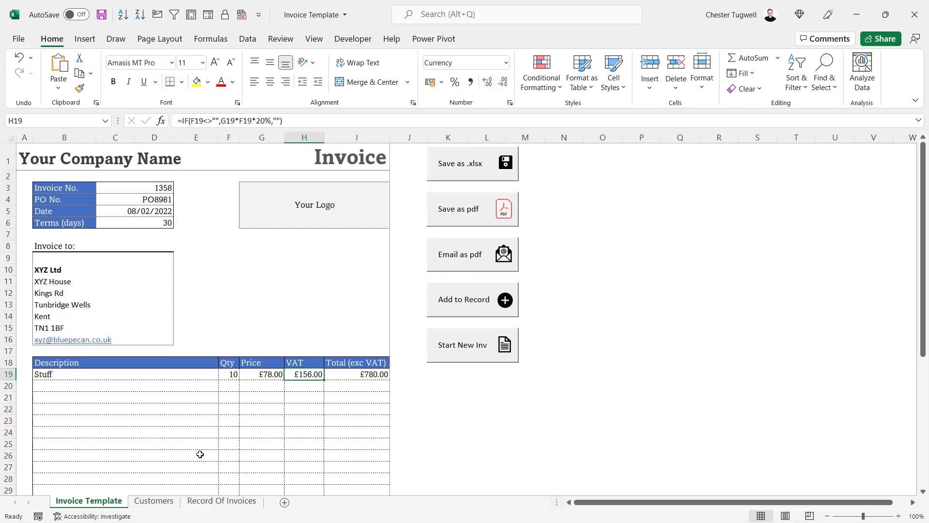
Step: Clear the form for new invoice 1359, accepting the next-number message
left_click(222, 501)
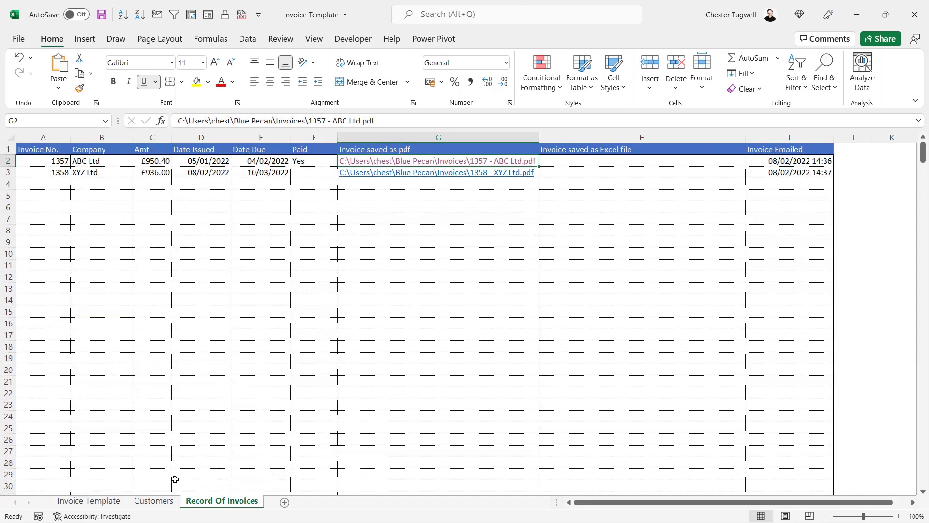
left_click(89, 501)
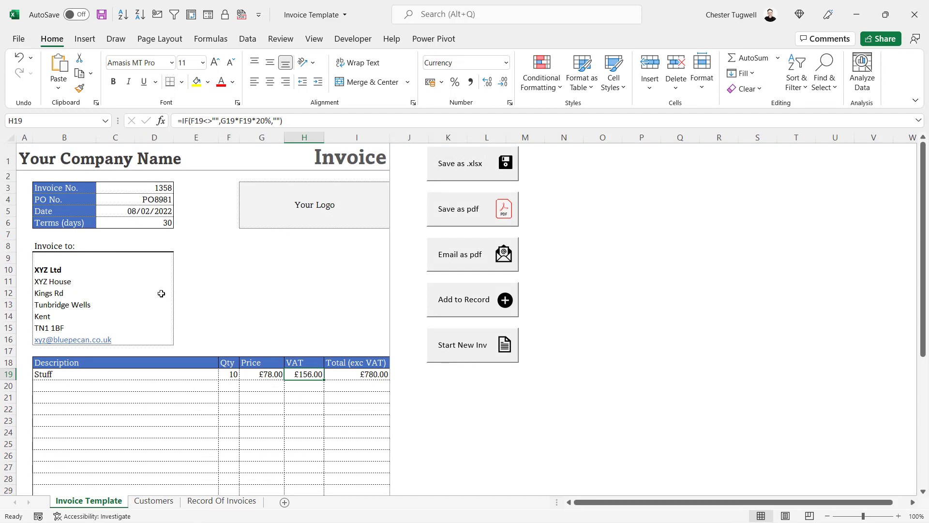
left_click(475, 347)
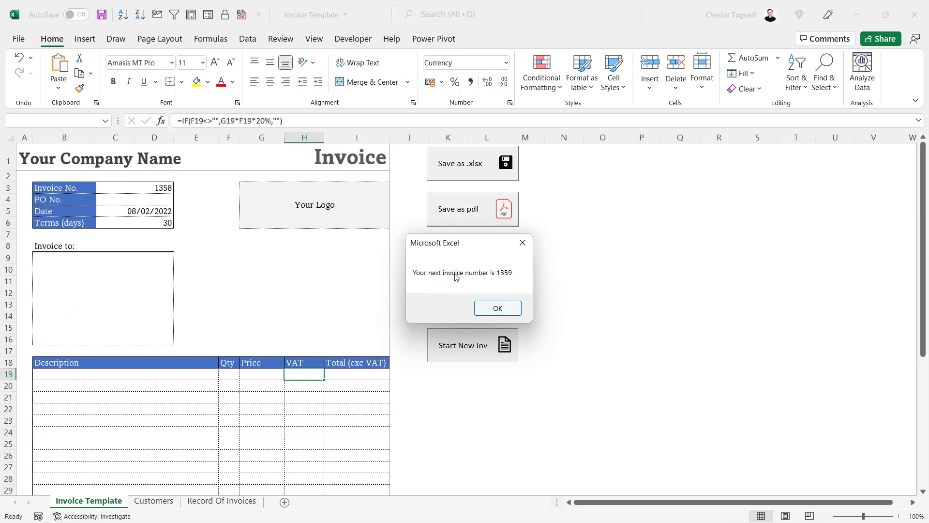
left_click(509, 308)
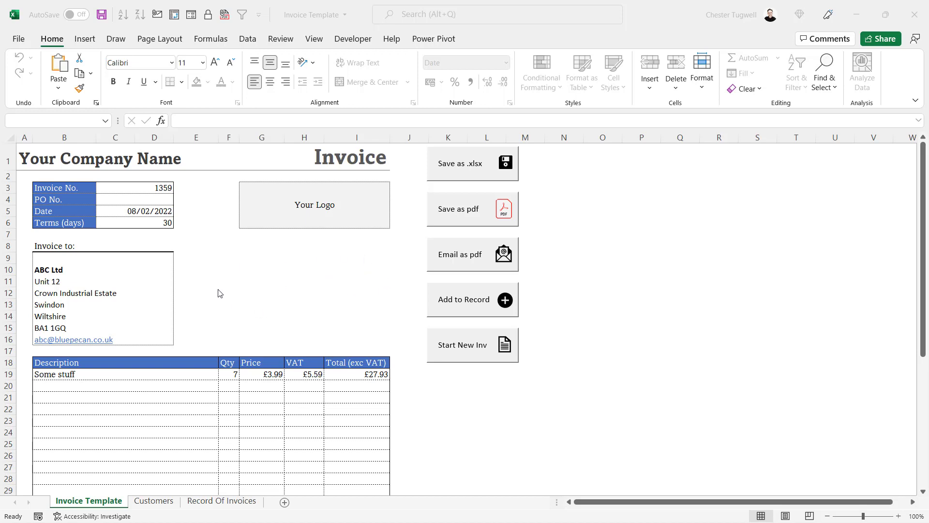
Step: Check the record shows invoice 1359 for ABC Ltd: £33.52, due 10/03/2022
left_click(205, 504)
left_click(208, 501)
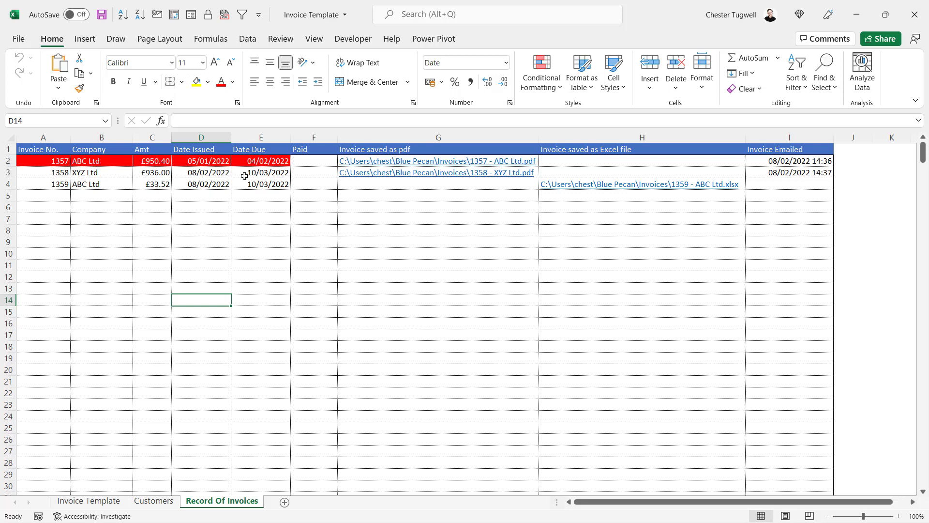
left_click(114, 499)
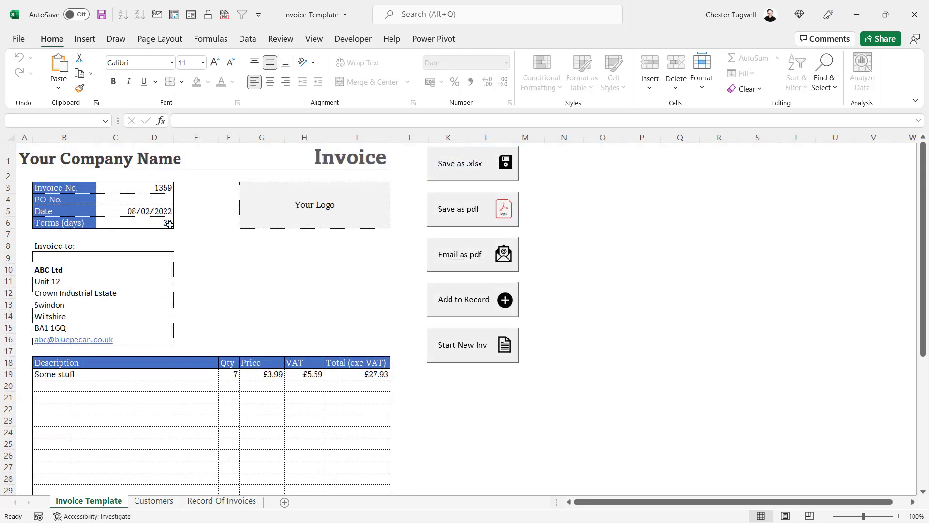
left_click(202, 503)
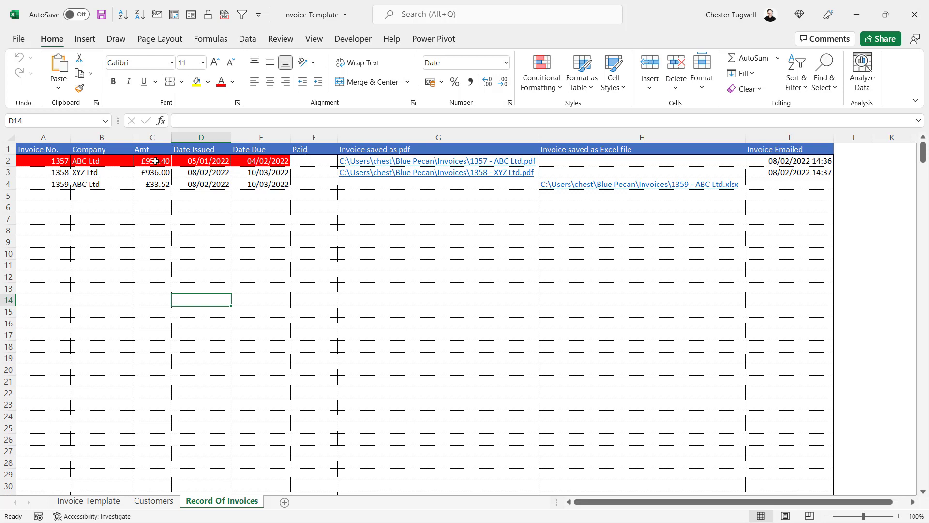
Step: Set invoice 1357's Paid value to Yes, then return to the Invoice Template
left_click(321, 161)
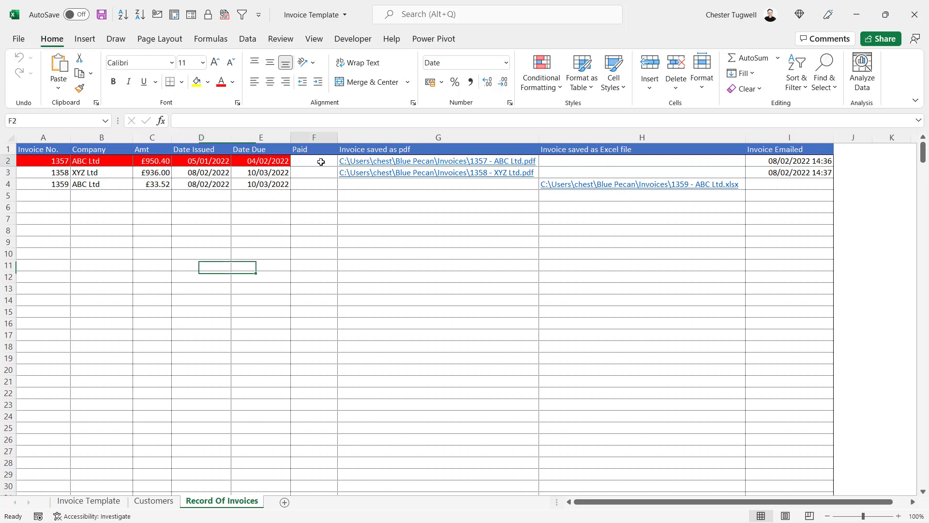
left_click(342, 162)
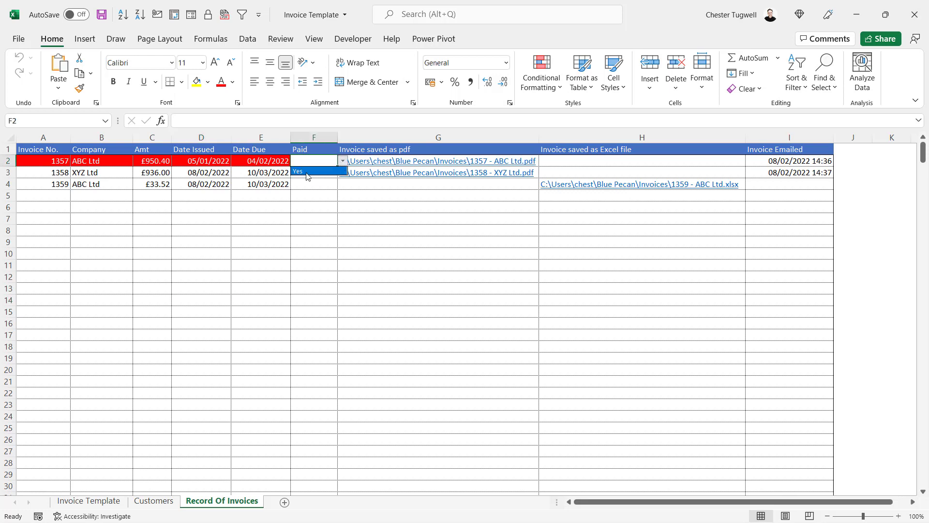
left_click(308, 172)
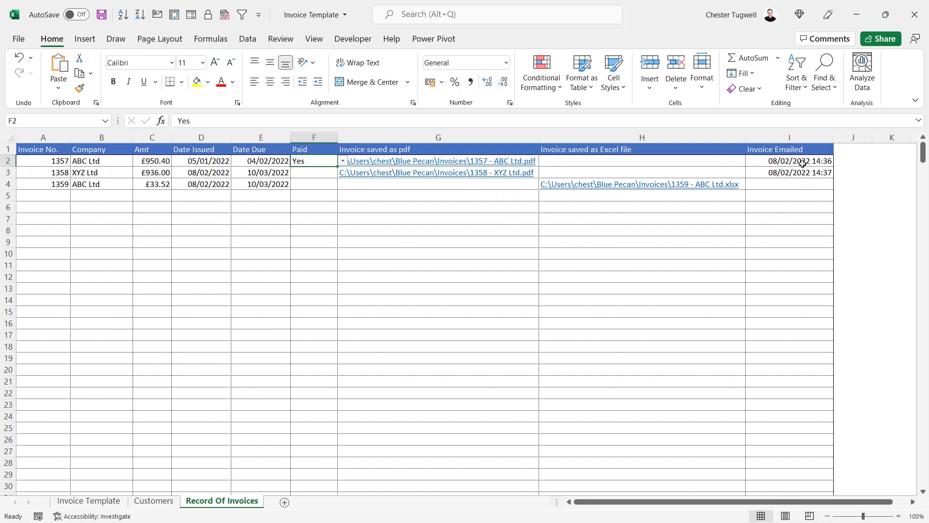
left_click(107, 502)
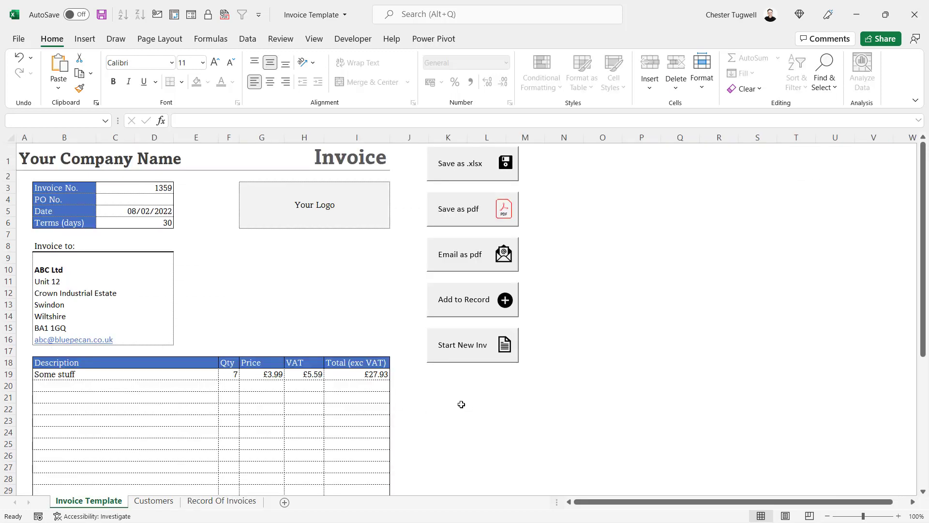
Step: Switch to the separate Record of Invoices workbook showing invoice 987 for XYZ Ltd
left_click(466, 304)
left_click(221, 501)
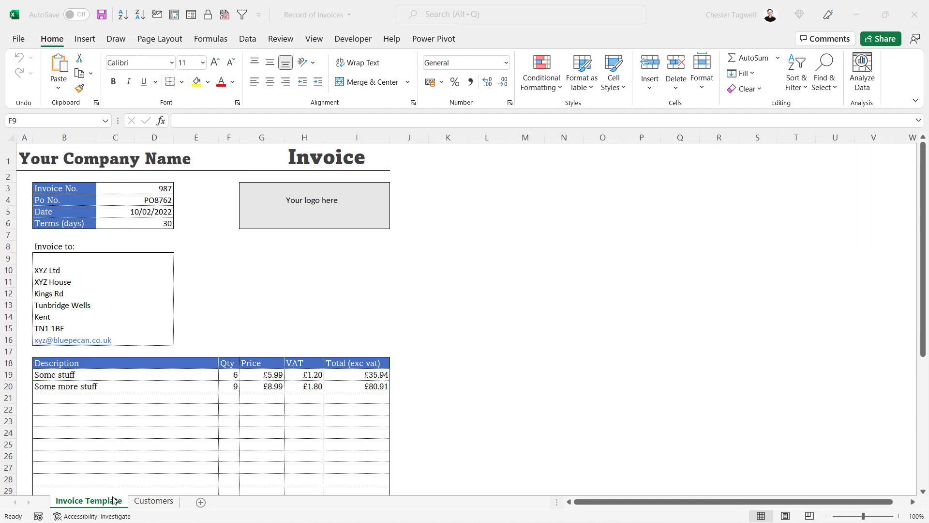
Step: Add a new sheet after Customers and name it 'Record of Invoices'
left_click(152, 504)
left_click(155, 502)
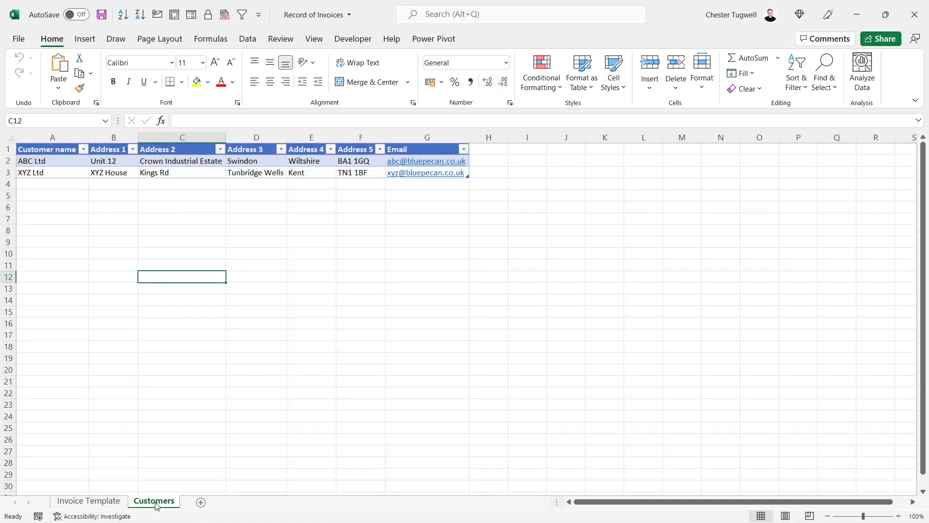
left_click(201, 504)
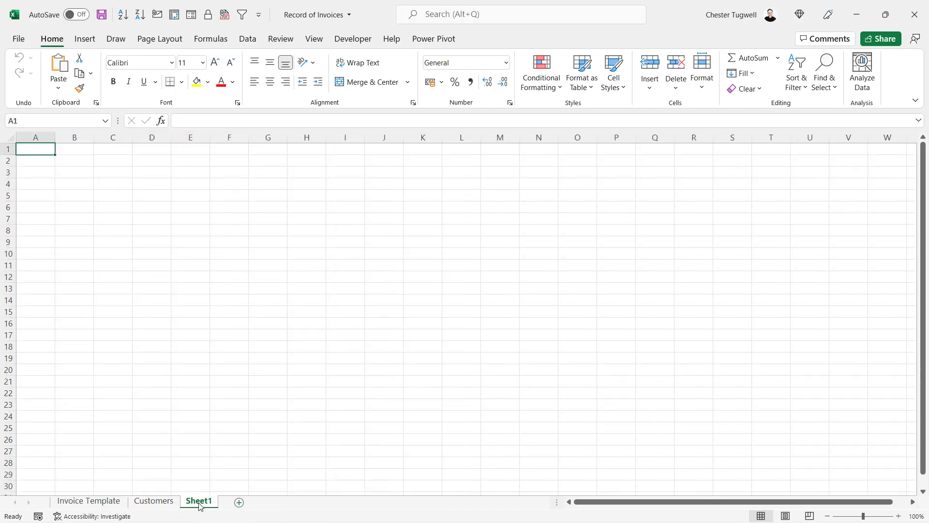
double_click(199, 504)
type("Re")
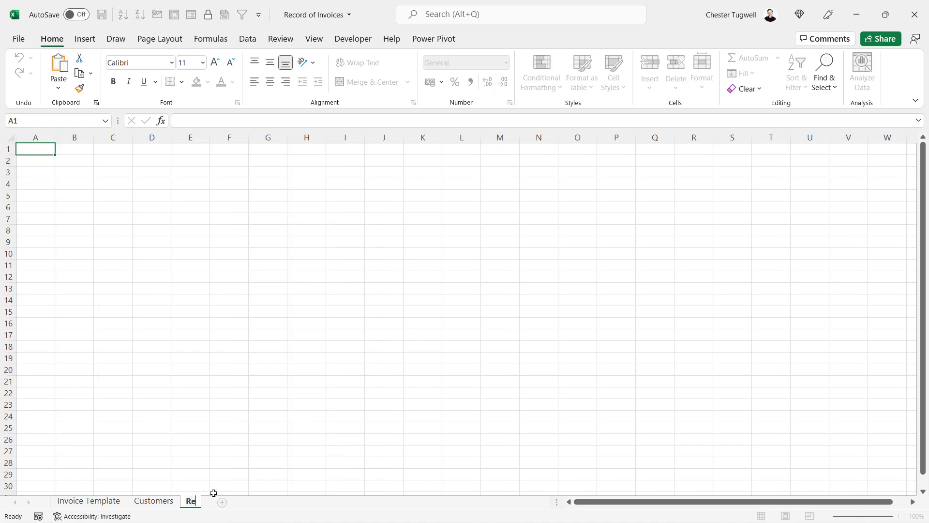
type("cord of Invoices")
left_click(28, 149)
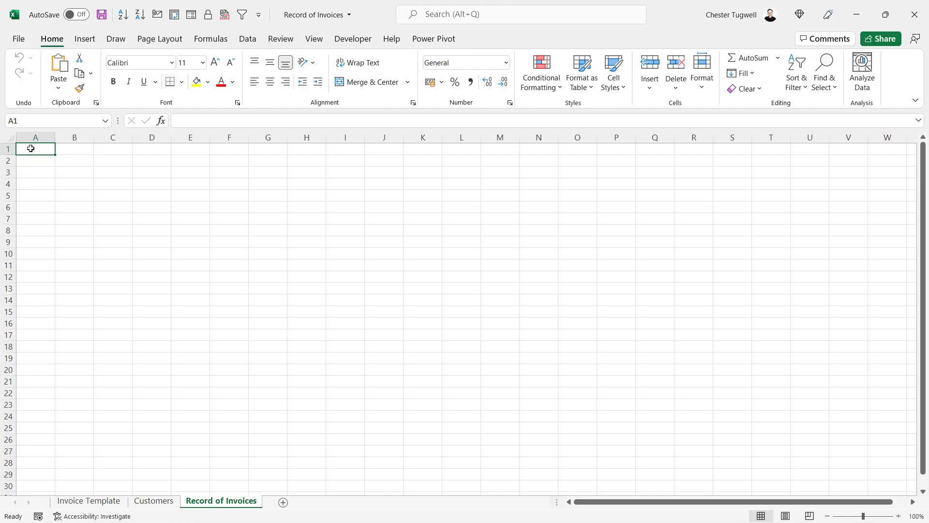
Step: Enter blue row-1 headers from Invoice no. through Invoice Emailed, with Paid in column F
type("Invoice Emailed")
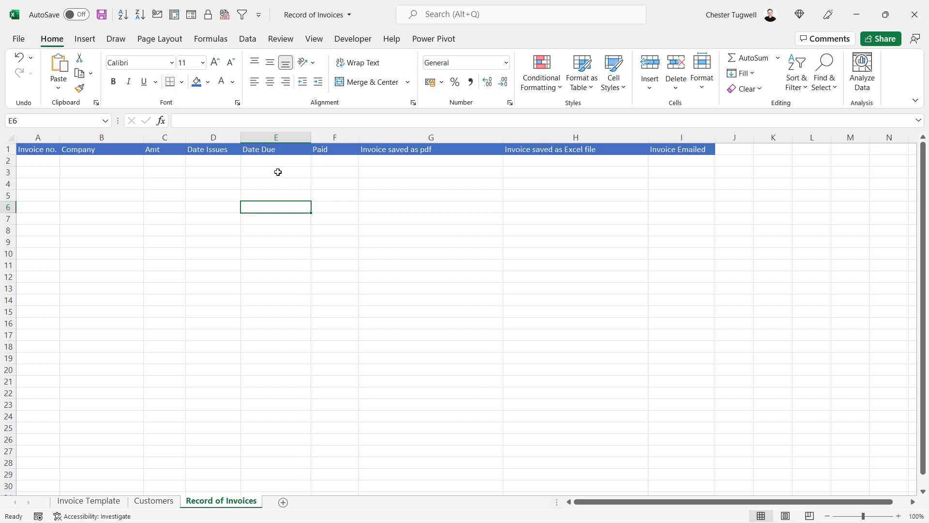
left_click(329, 161)
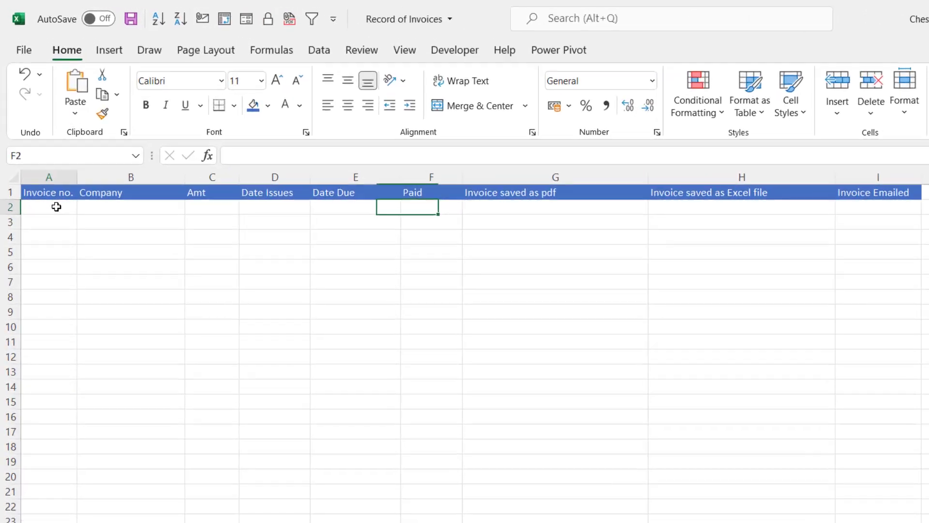
Step: Select the range A2:F1000 through the Name Box
left_click(56, 207)
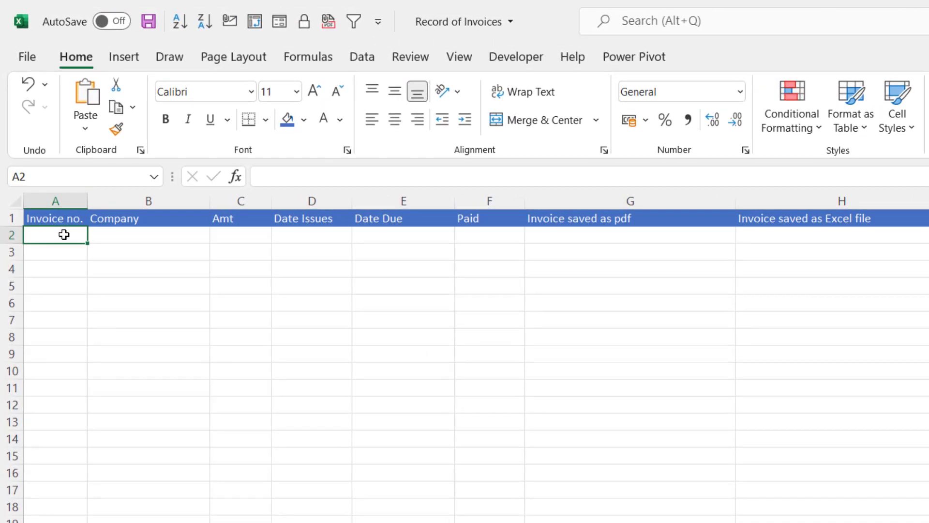
left_click(31, 156)
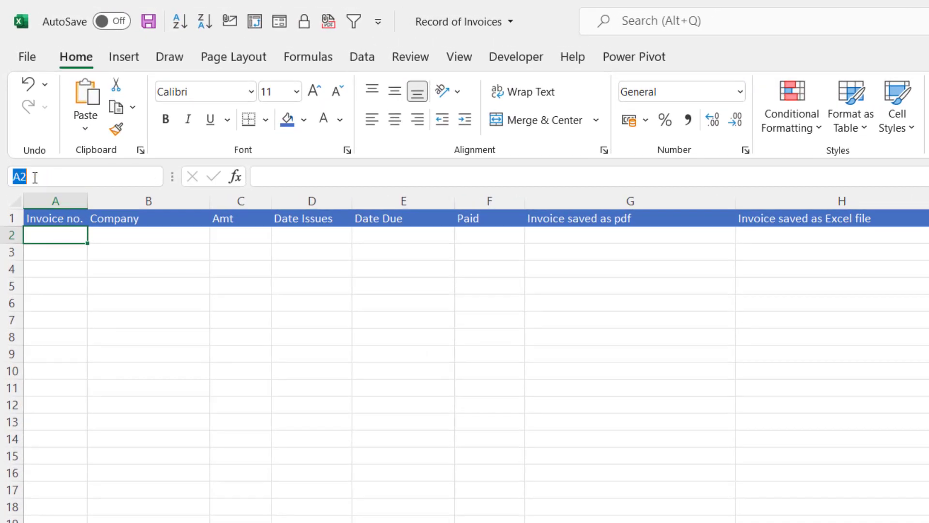
key("Escape")
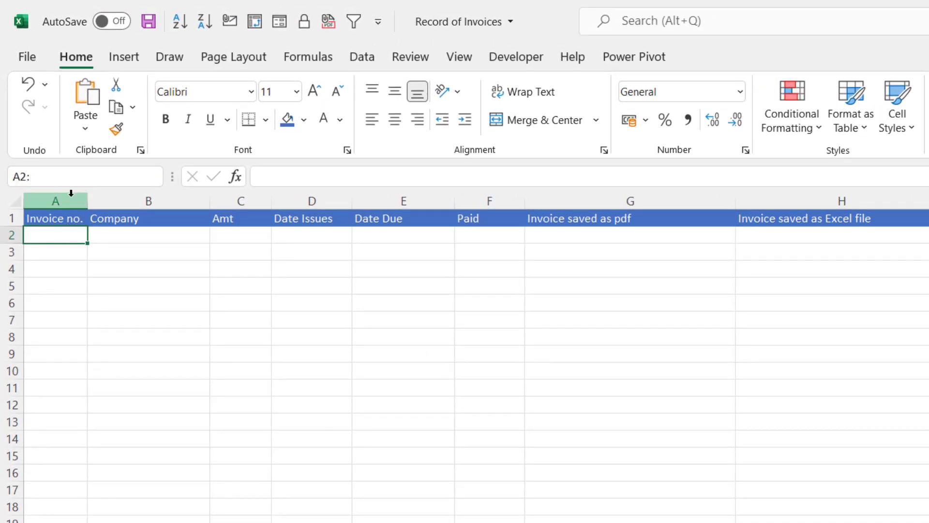
type(":F1000")
key("ctrl+shift+Return")
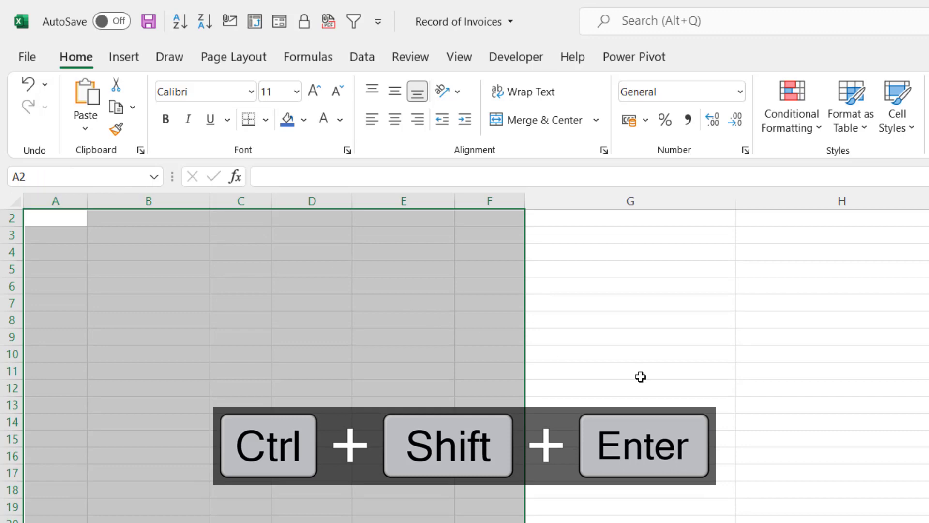
scroll(641, 376, "up", 1)
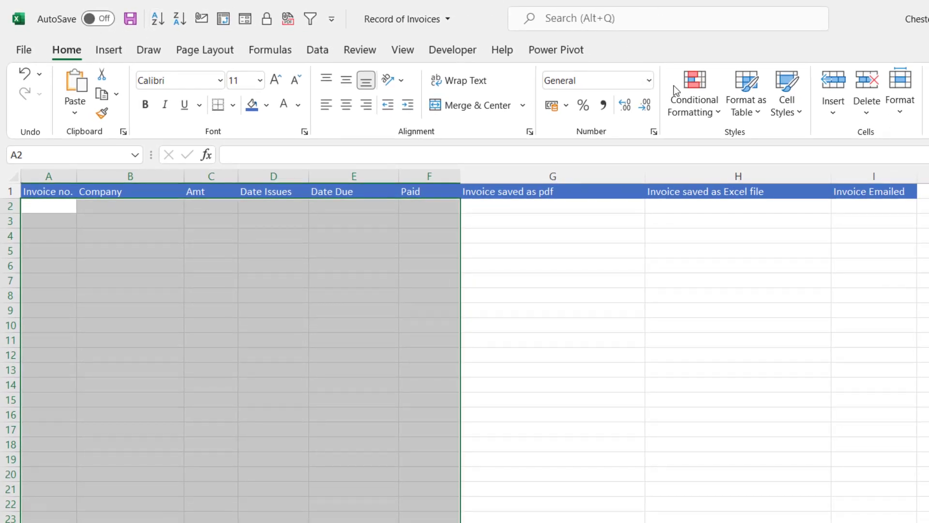
Step: Create a new 'Use a formula to determine which cells to format' rule and begin its formula with =AND(
left_click(696, 107)
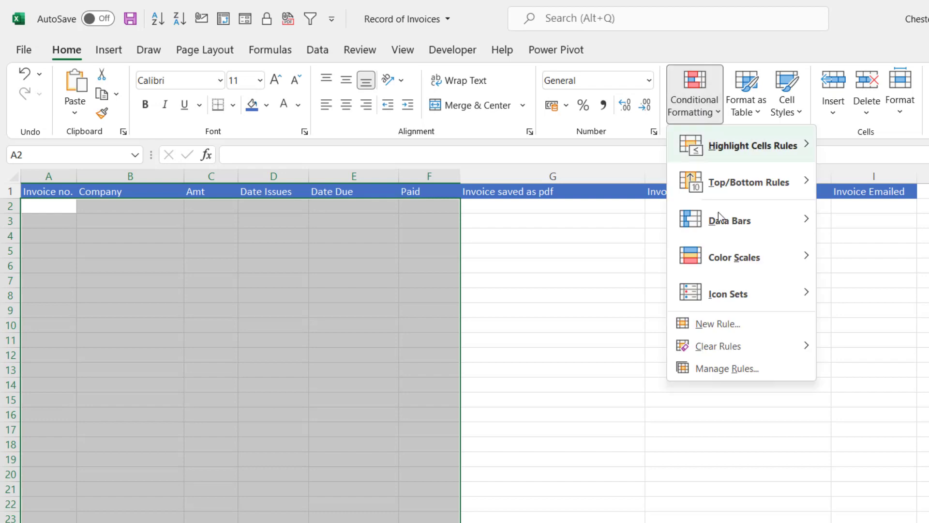
left_click(726, 324)
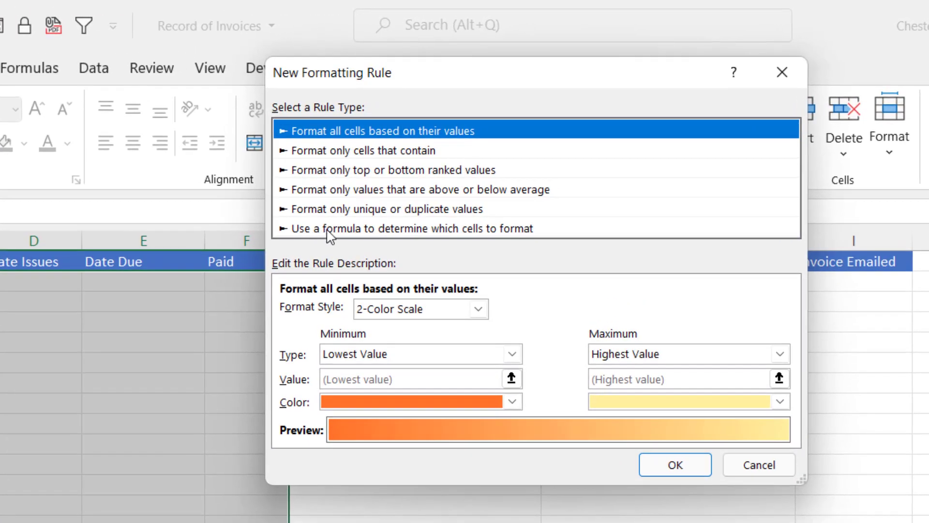
left_click(339, 231)
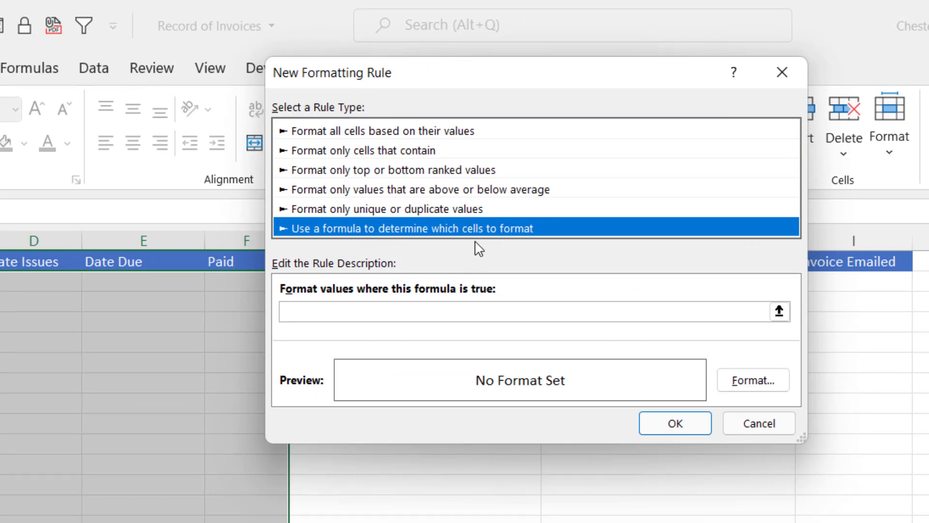
left_click(315, 314)
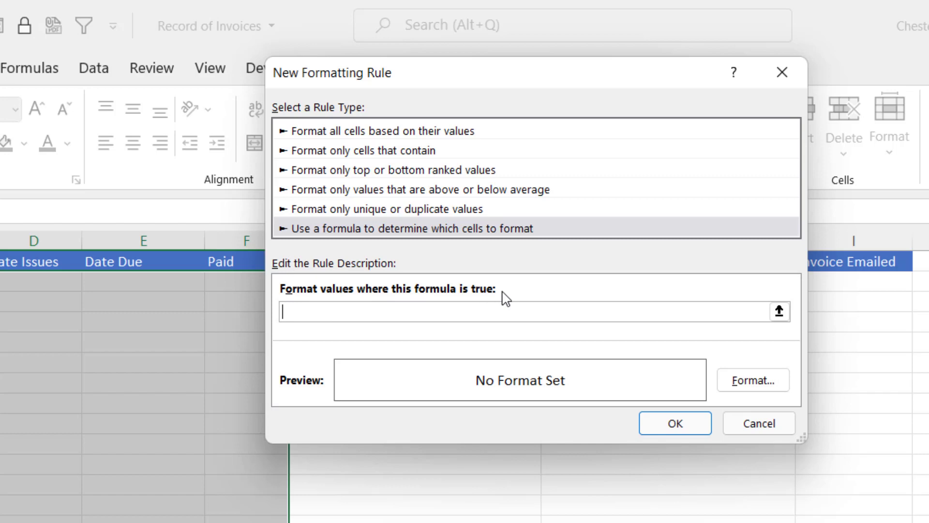
type("=AND(")
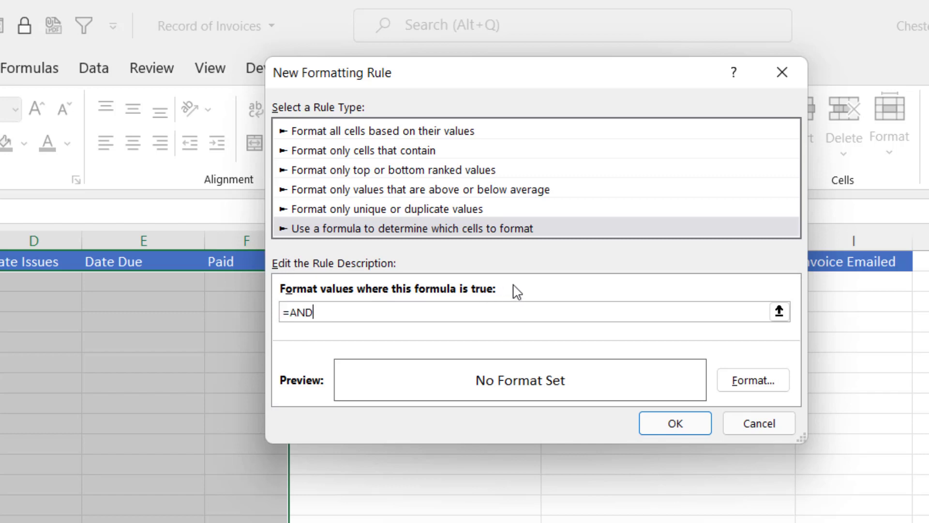